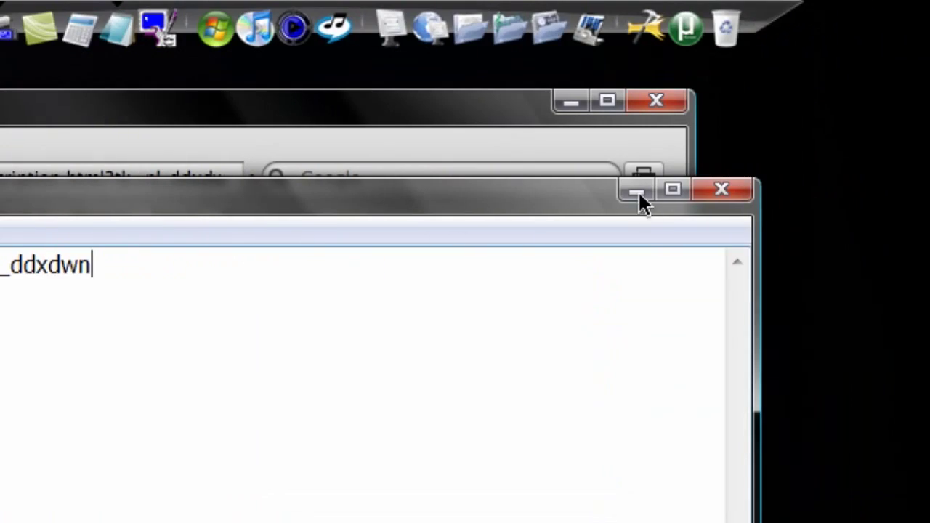
- Minimize the text window and start downloading TheSage's English Dictionary and Thesaurus from its PC World page
click(633, 190)
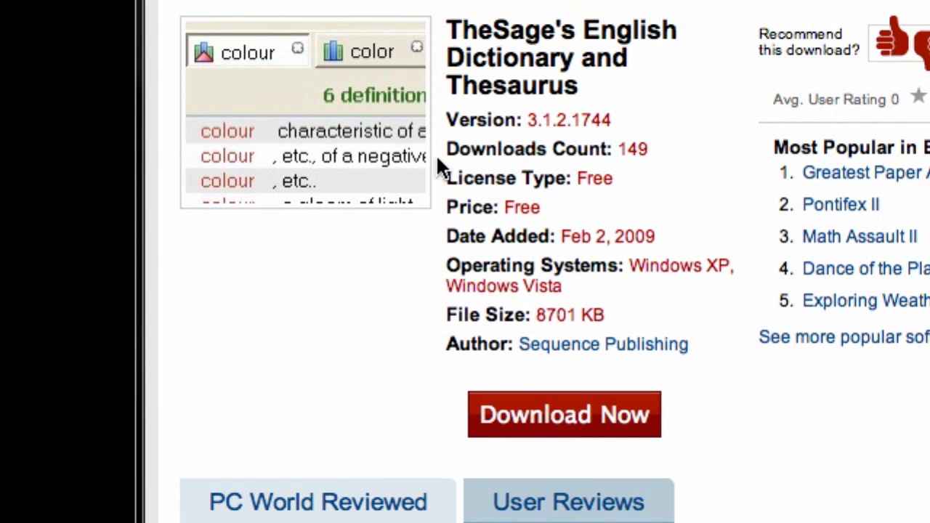
scroll(473, 104, up, 3)
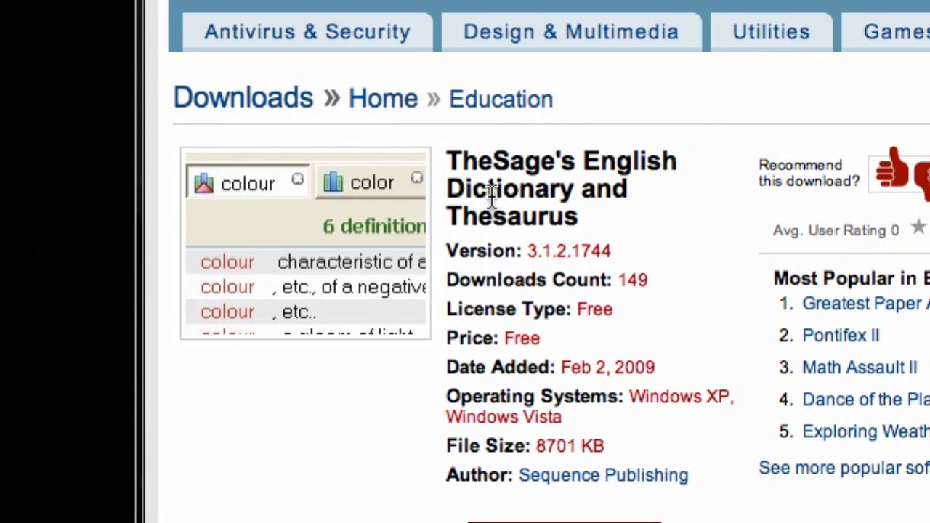
scroll(558, 329, down, 3)
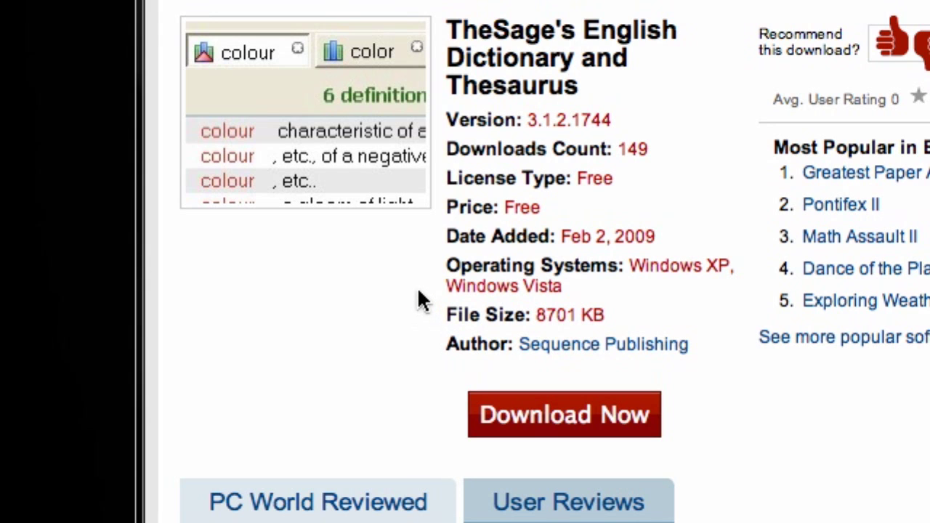
scroll(419, 292, down, 5)
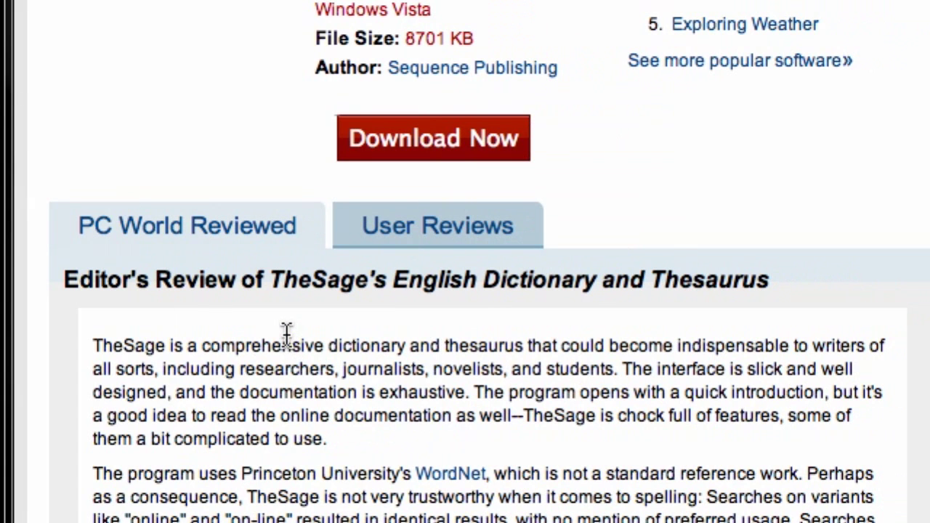
scroll(205, 185, up, 5)
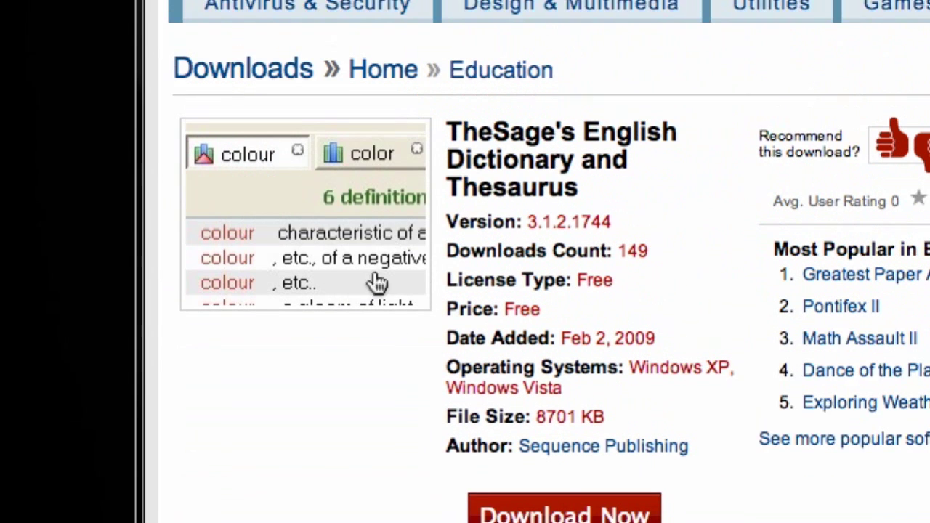
scroll(371, 298, down, 1)
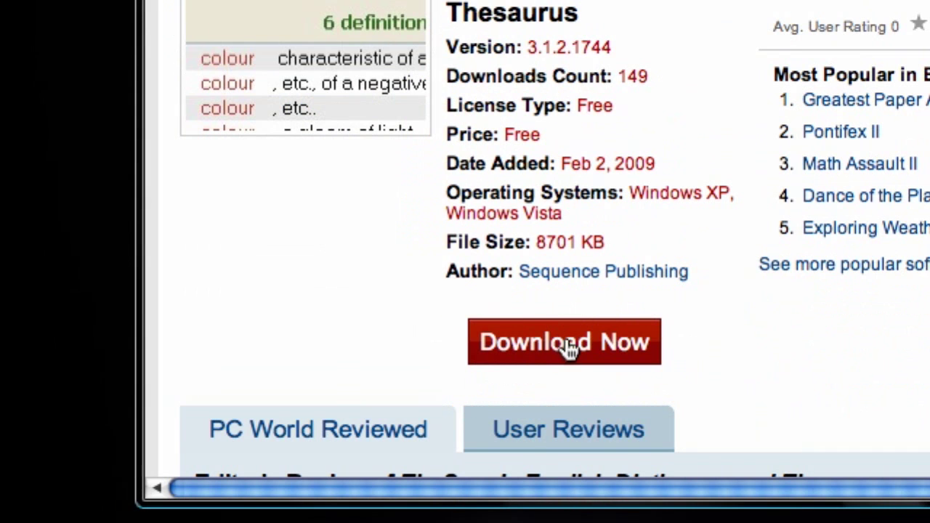
click(569, 346)
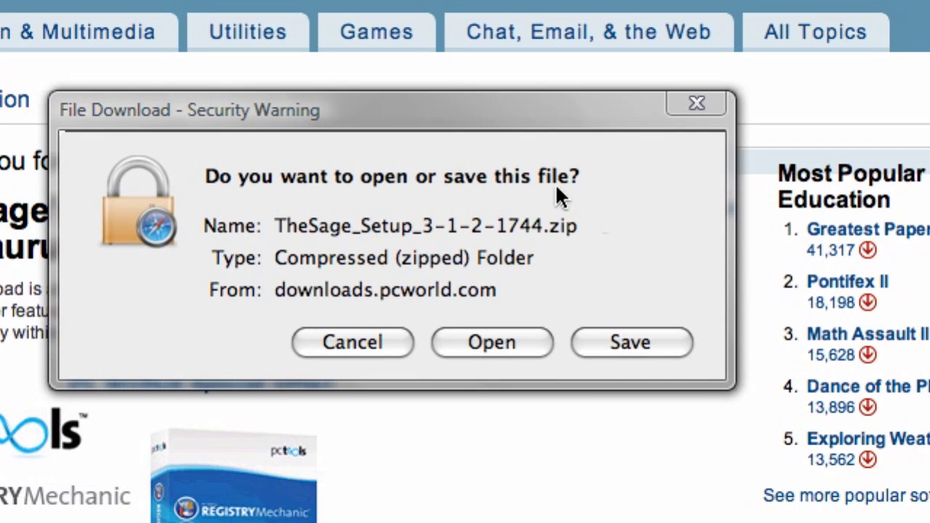
- Open the downloaded TheSage_Setup_3-1-2-1744.zip archive and close the browser window
click(476, 342)
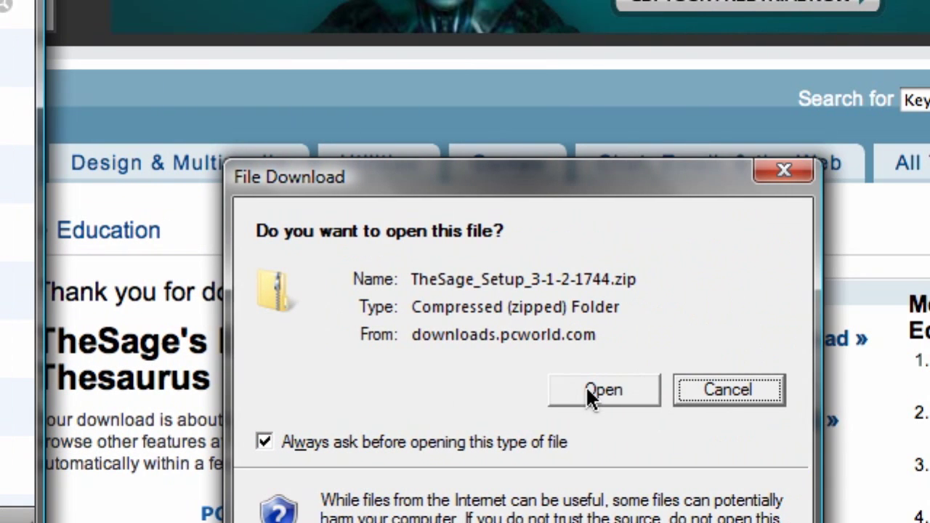
click(590, 387)
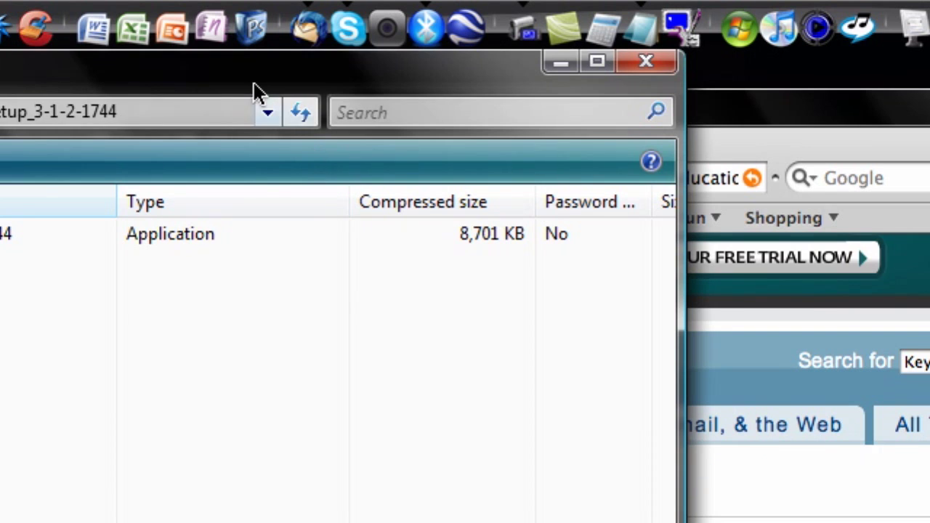
drag(284, 86, 619, 250)
click(272, 204)
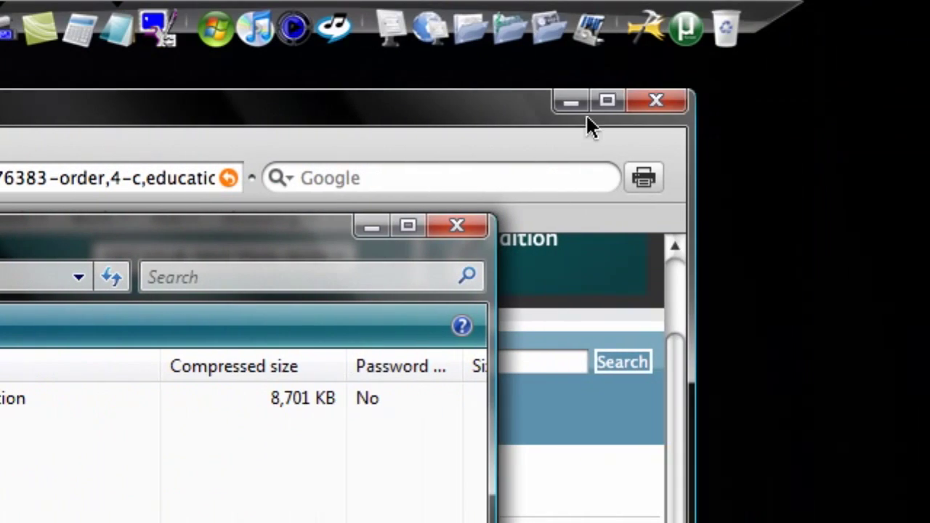
click(654, 99)
- Extract all files of the TheSage setup archive into the Program Documents folder inside the user's Documents folder
click(263, 396)
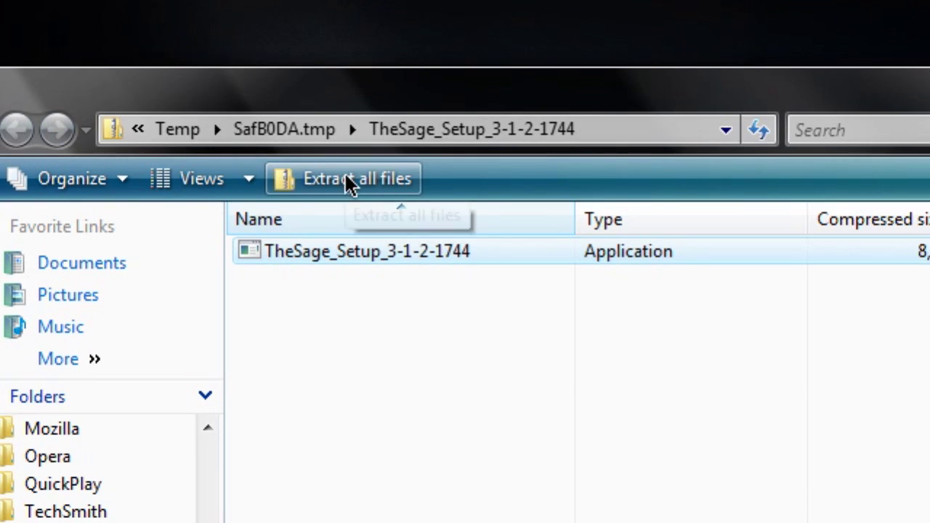
click(346, 181)
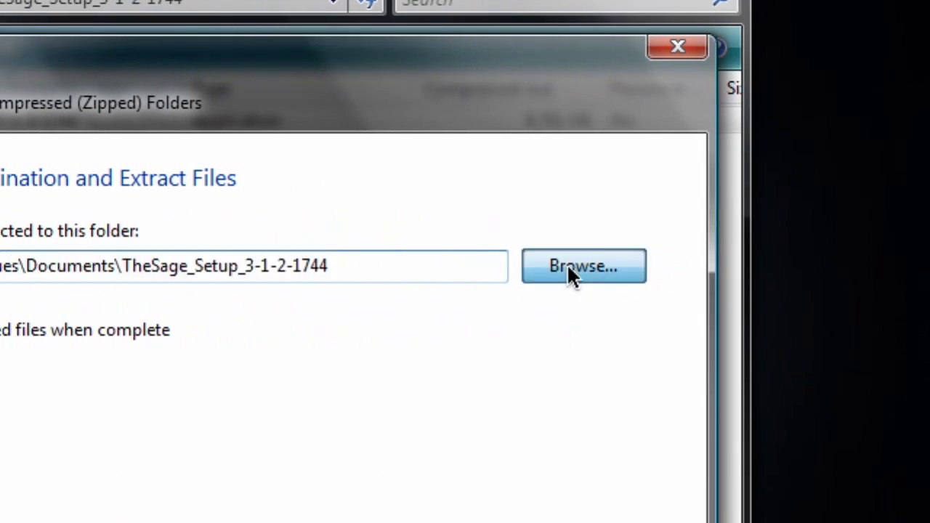
click(699, 266)
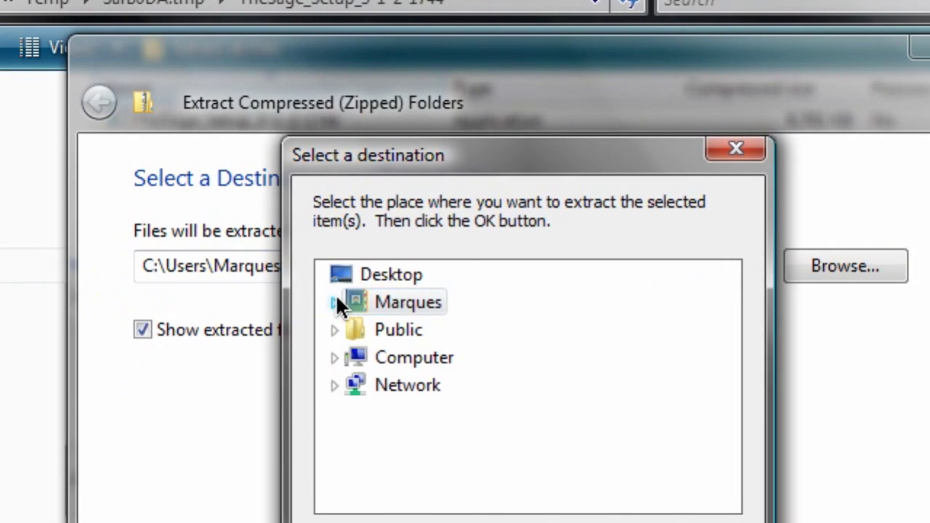
click(200, 303)
drag(725, 351, 726, 365)
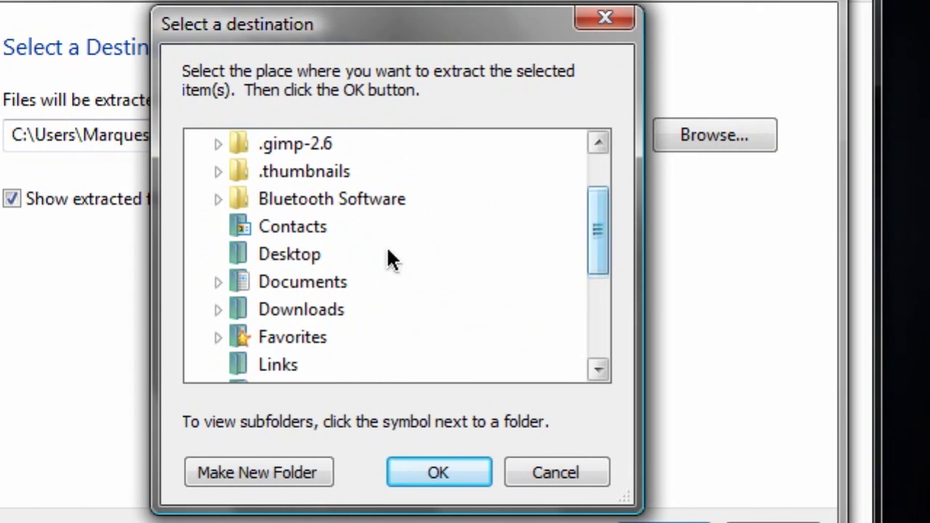
click(218, 282)
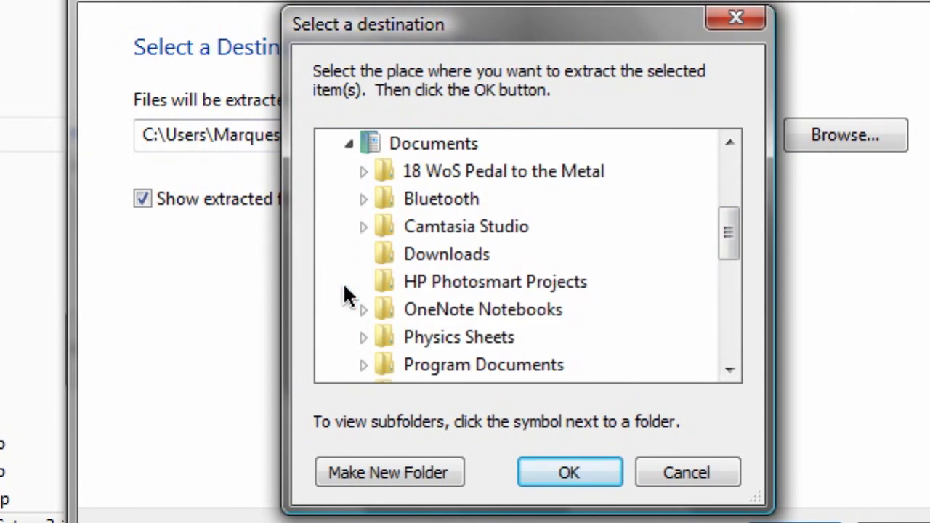
double_click(473, 364)
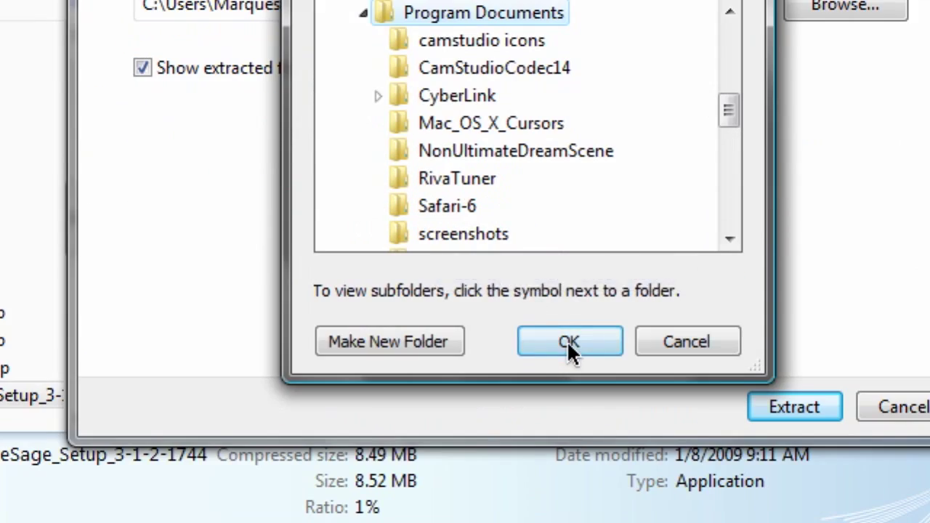
click(569, 473)
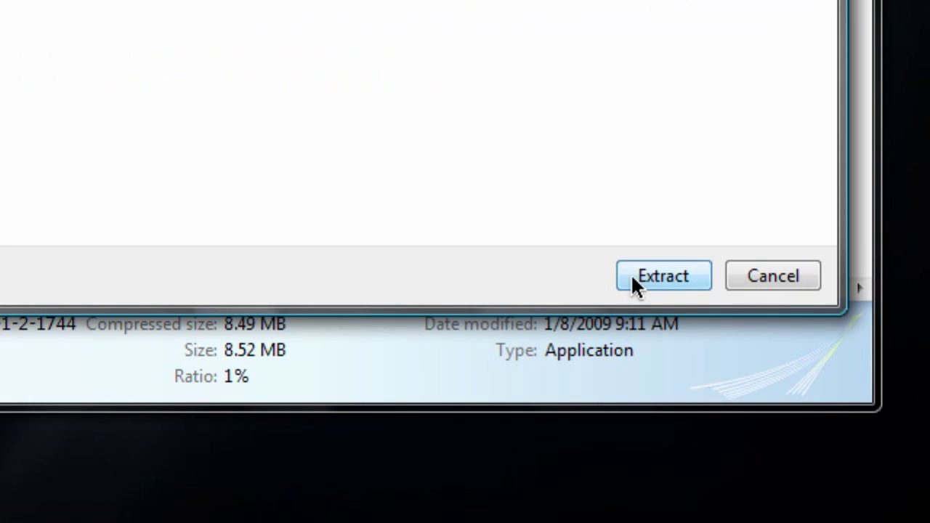
click(634, 278)
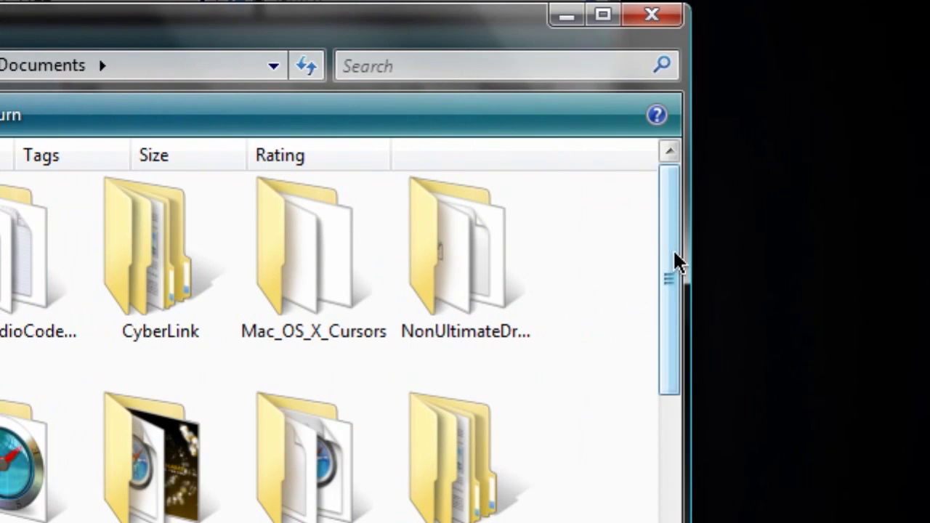
- Launch the extracted TheSage setup program from the Program Documents folder
drag(674, 263, 672, 522)
drag(673, 283, 665, 332)
click(154, 398)
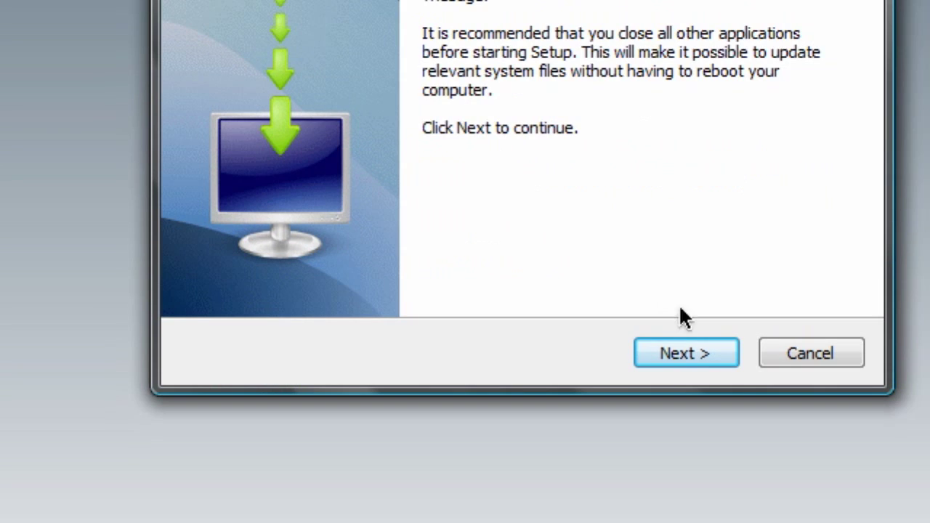
- Proceed past the setup welcome page and accept TheSage's license agreement
click(687, 486)
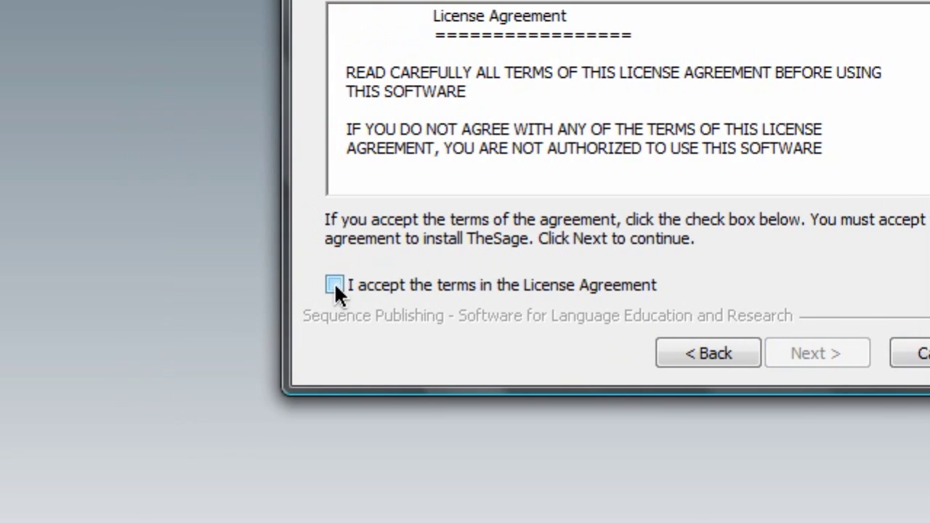
click(204, 285)
click(680, 354)
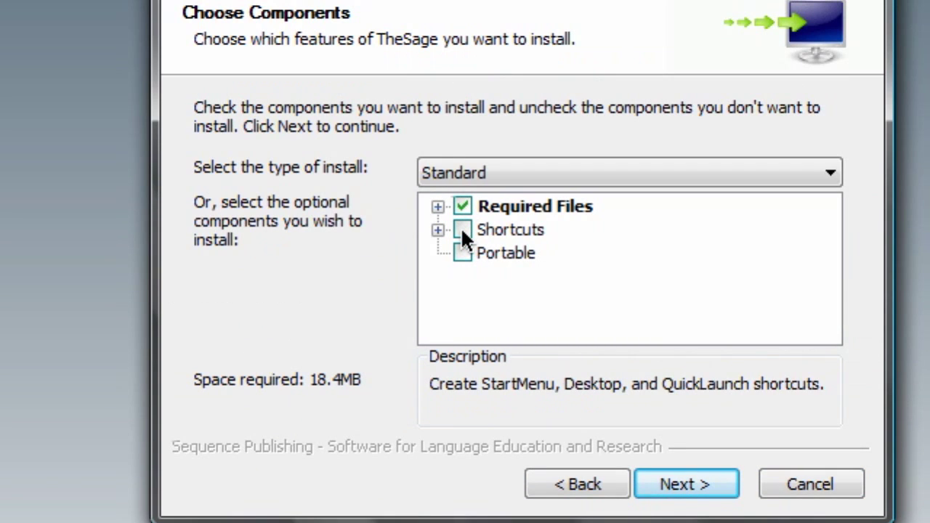
- Choose Start Menu Shortcuts as the only optional component to install, leaving the desktop, Quick Launch and portable options off
click(461, 228)
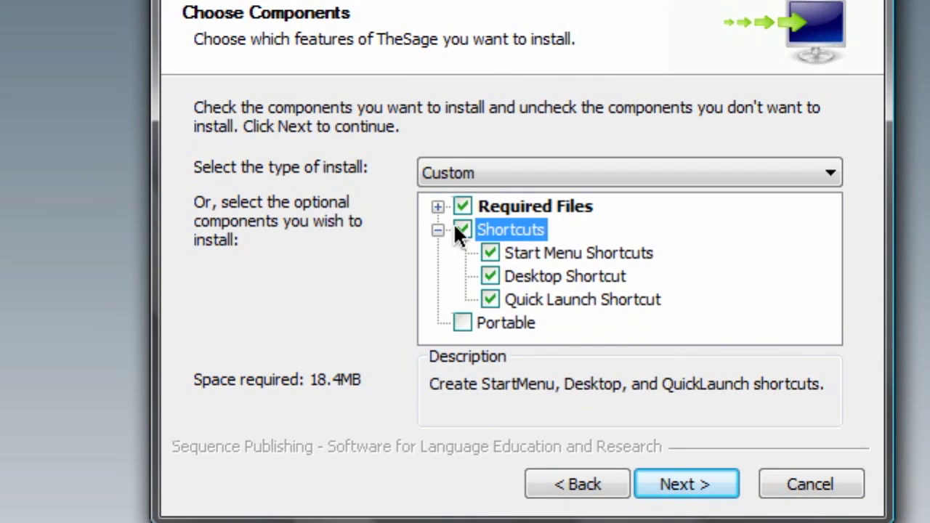
click(462, 228)
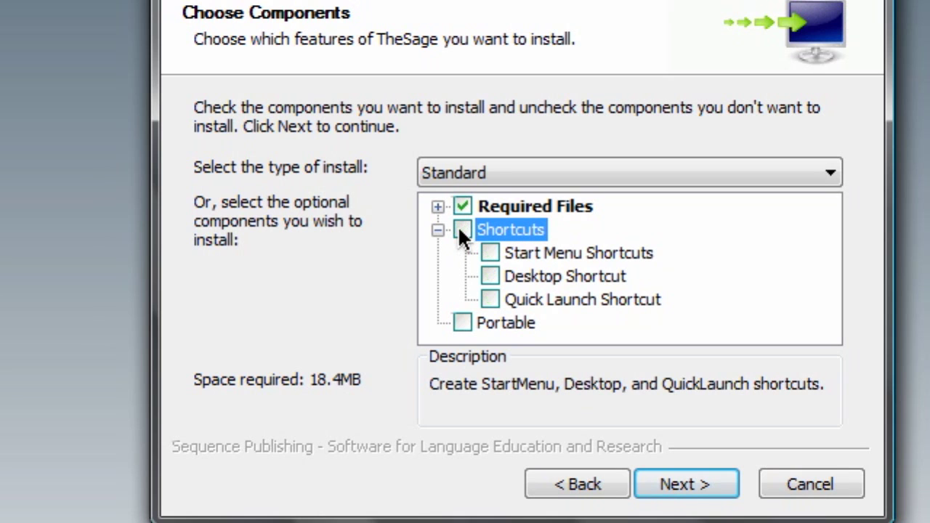
click(489, 253)
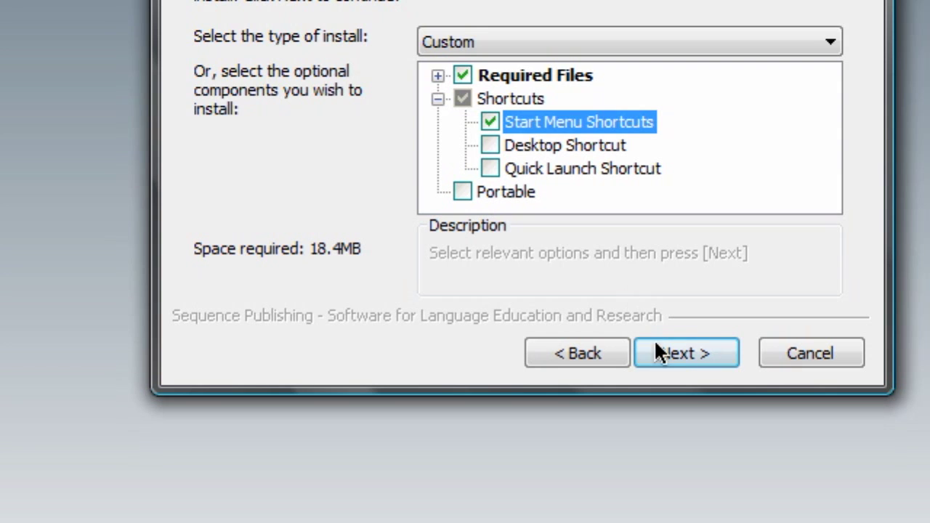
click(657, 484)
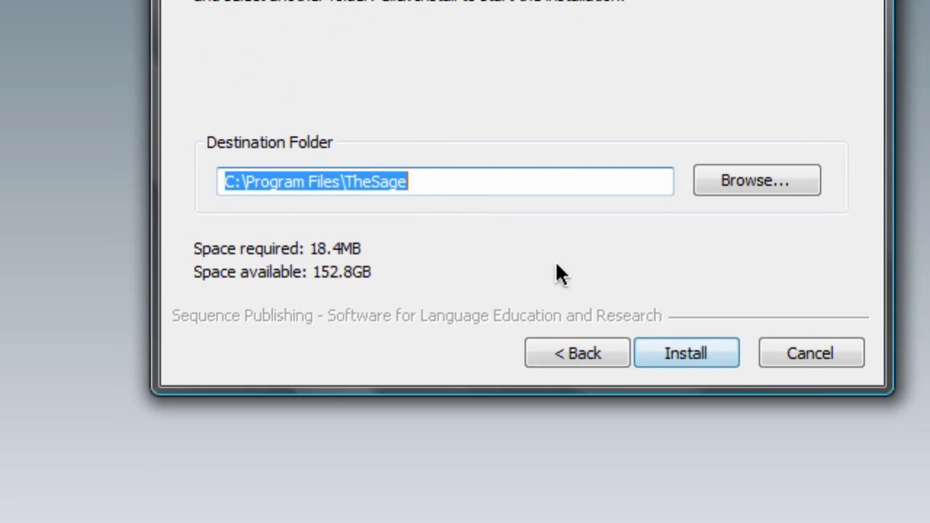
- Install TheSage to C:\Program Files\TheSage and finish the wizard with the option to run the program
click(673, 356)
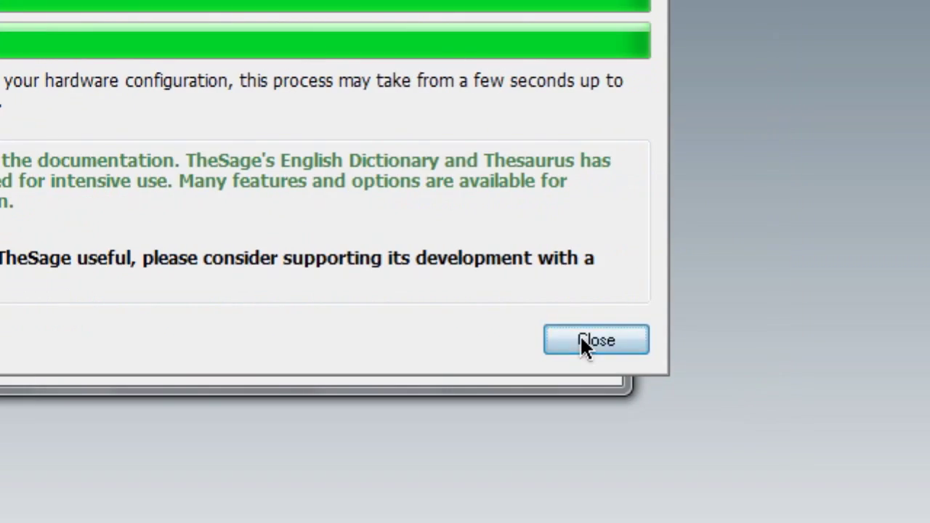
click(580, 334)
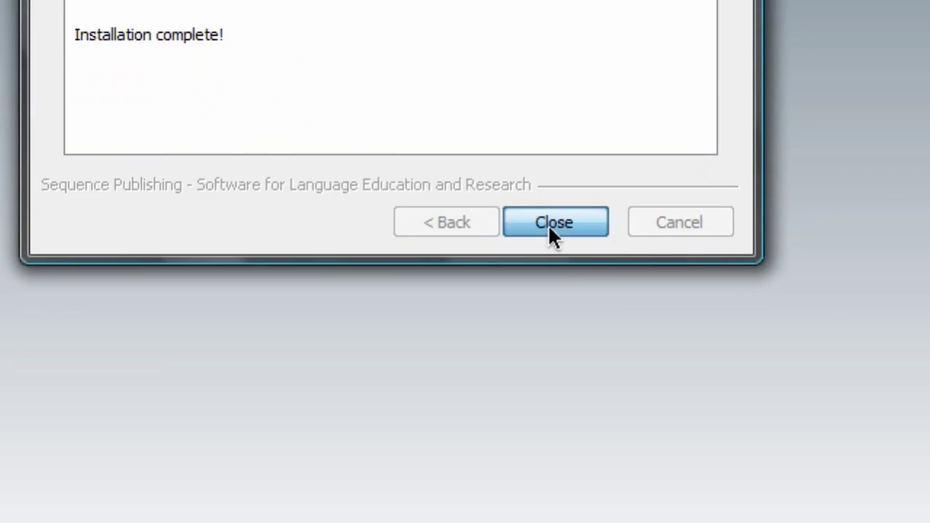
click(547, 224)
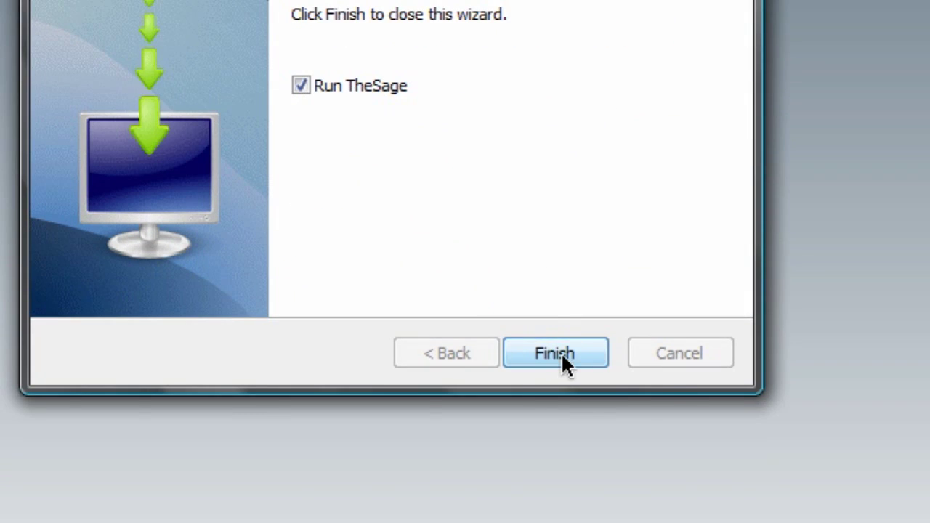
click(561, 352)
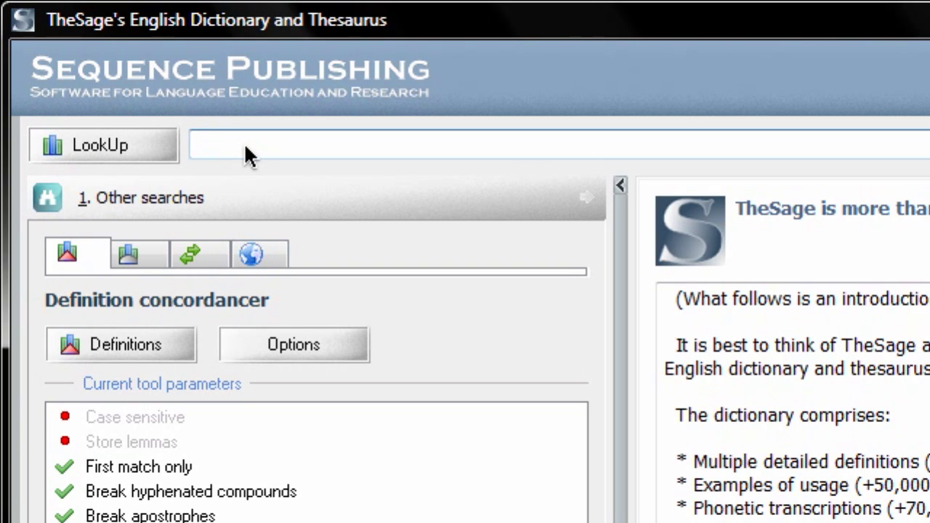
- Look up "catapault" in the dictionary and open the suggested word "catapult"
text(catapau)
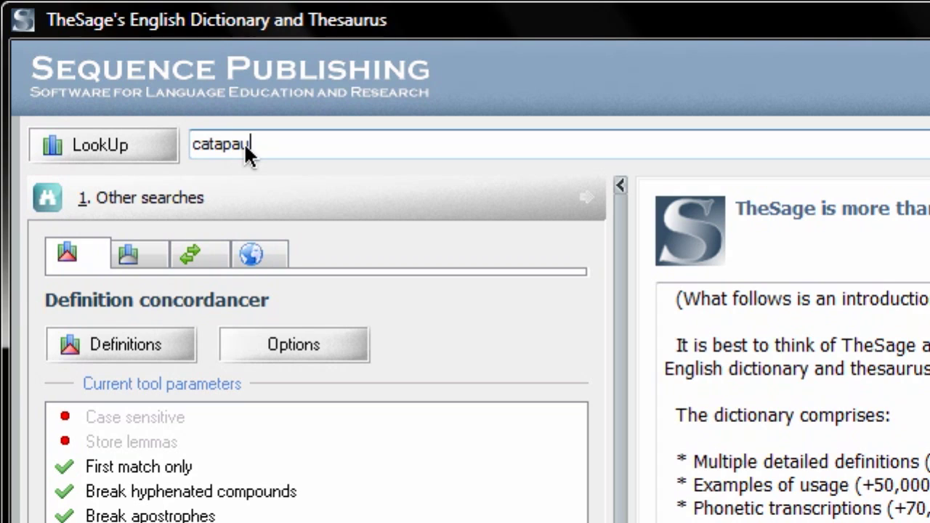
text(lt)
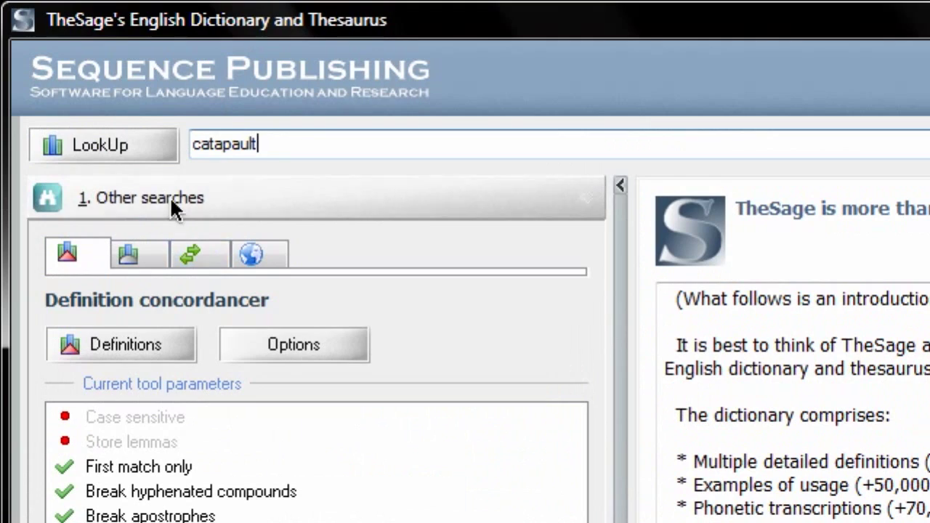
click(123, 150)
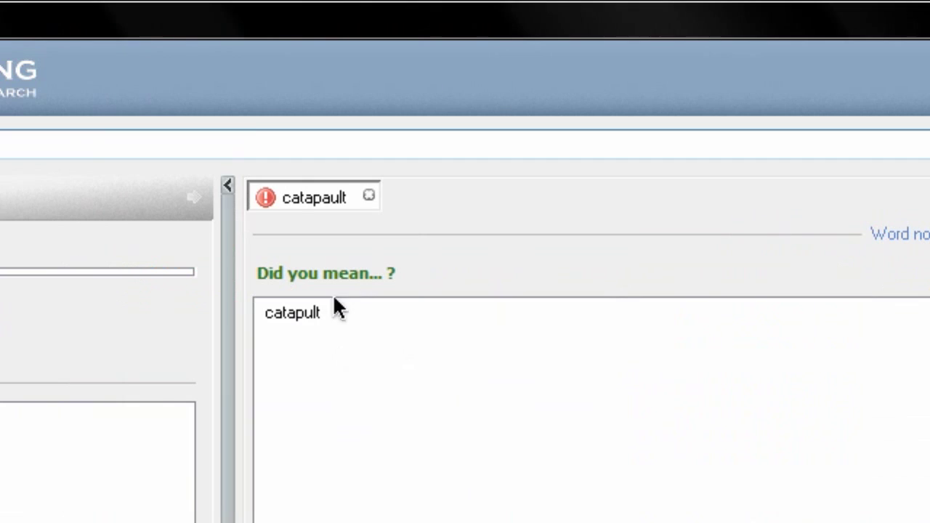
click(293, 312)
double_click(294, 314)
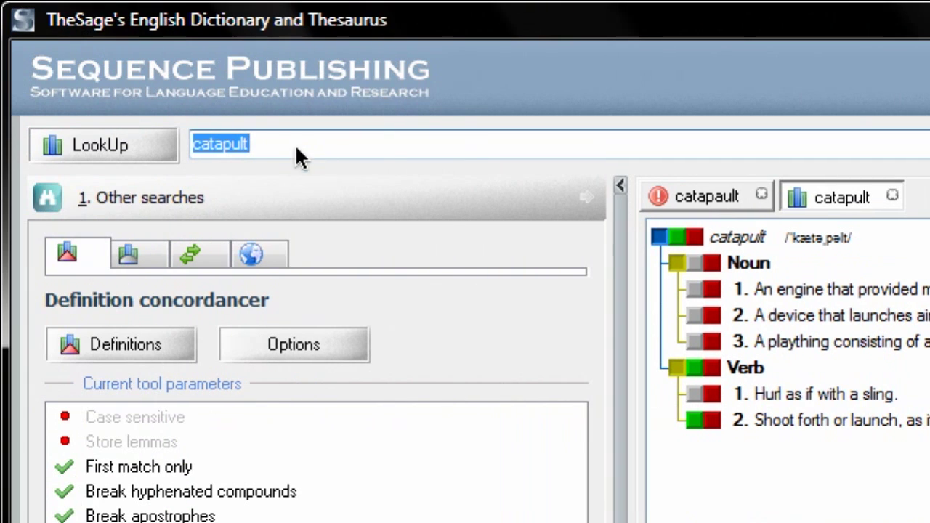
- Look up "cat" and "wiki" in the dictionary
text(cat)
key(Return)
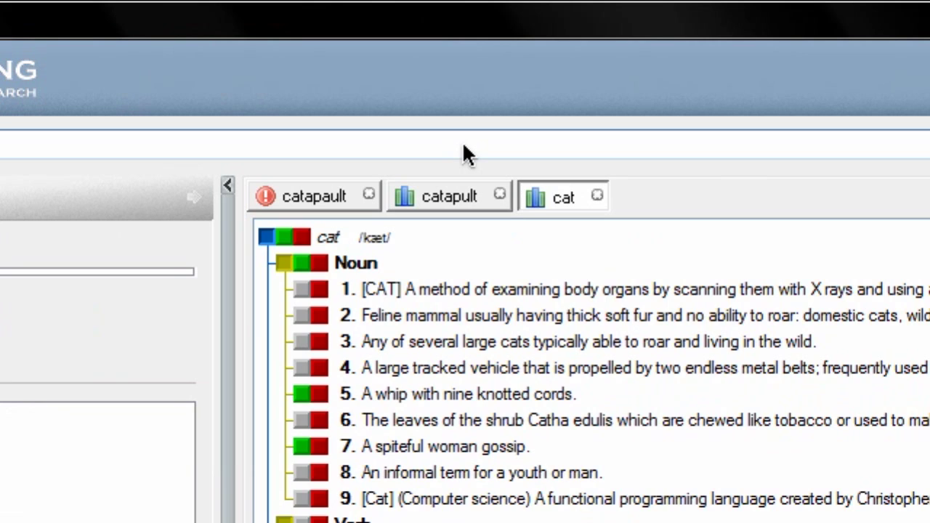
key(Return)
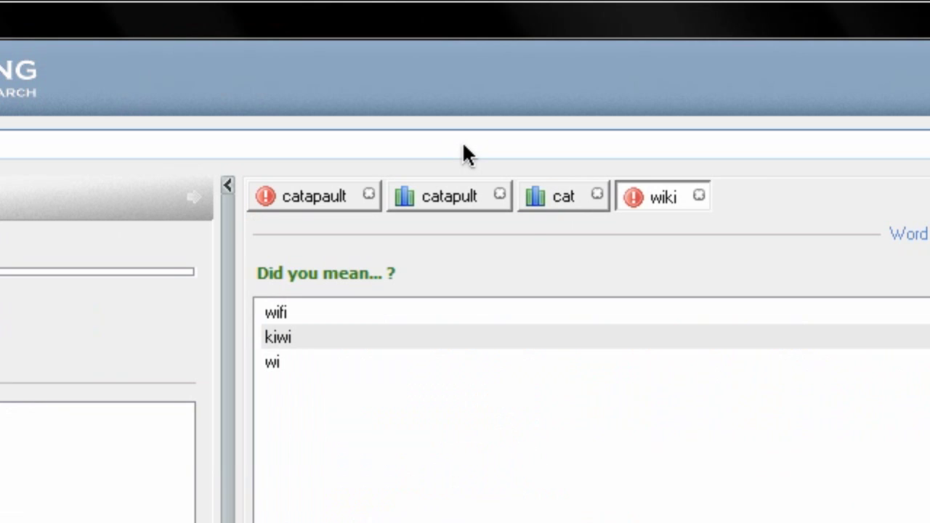
- Open the suggested word "wifi" and view the online search, semantic similarity, example concordancer and definition concordancer tools
click(276, 313)
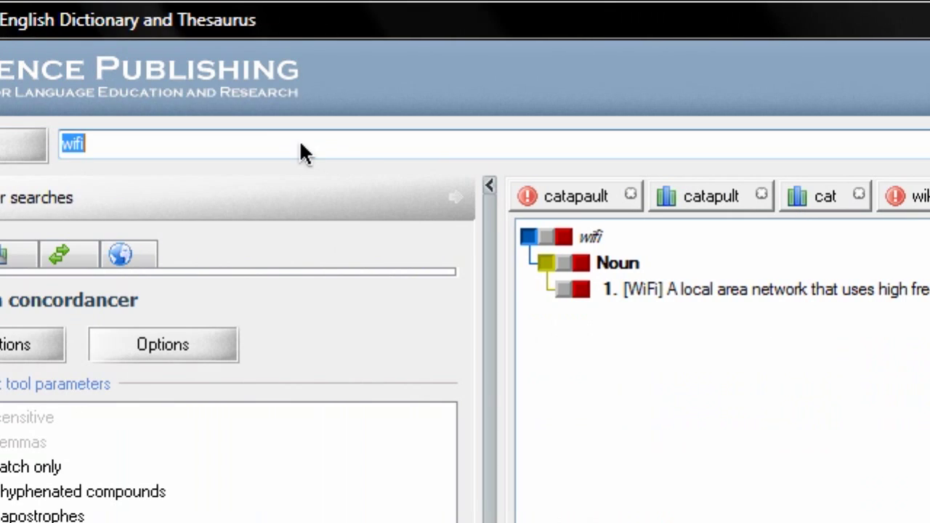
click(252, 253)
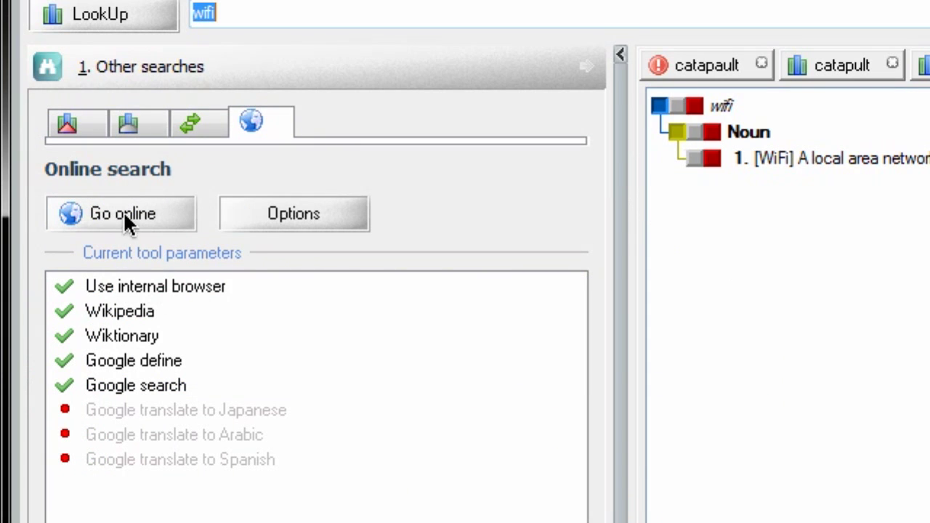
click(187, 123)
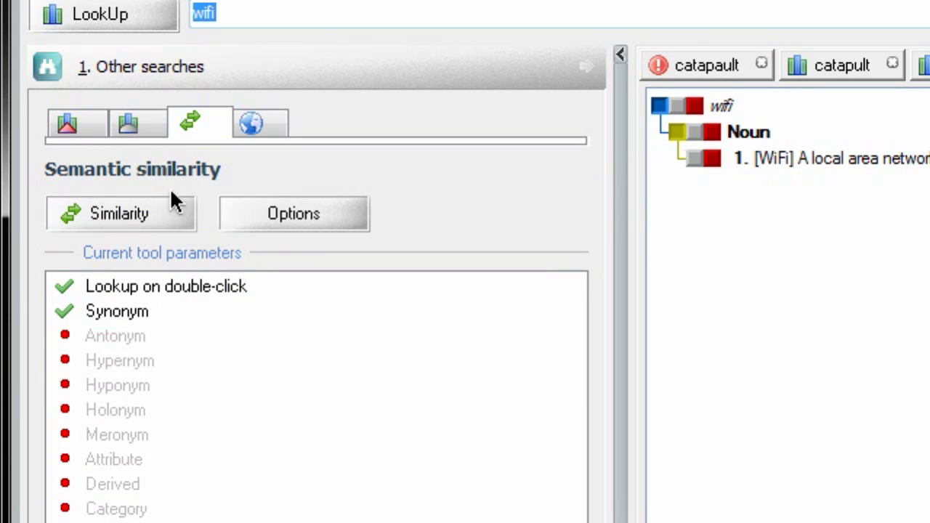
click(128, 124)
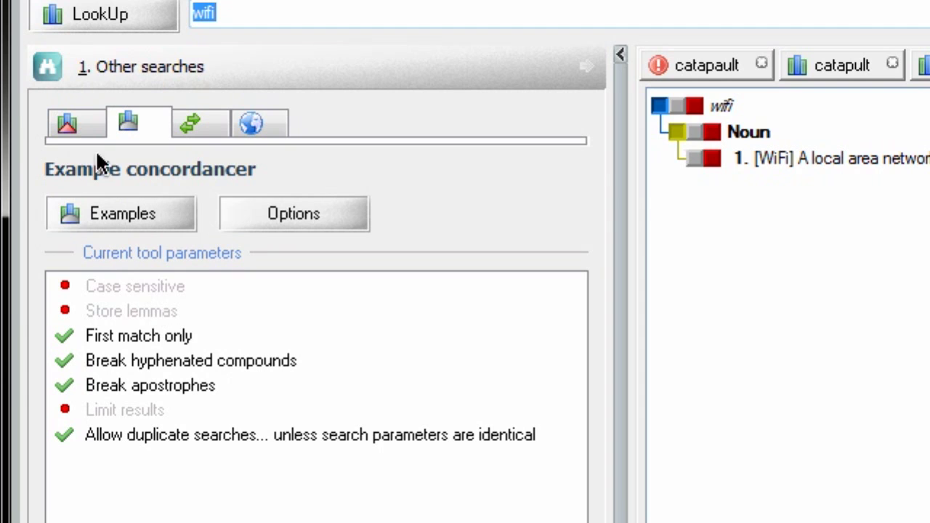
click(83, 128)
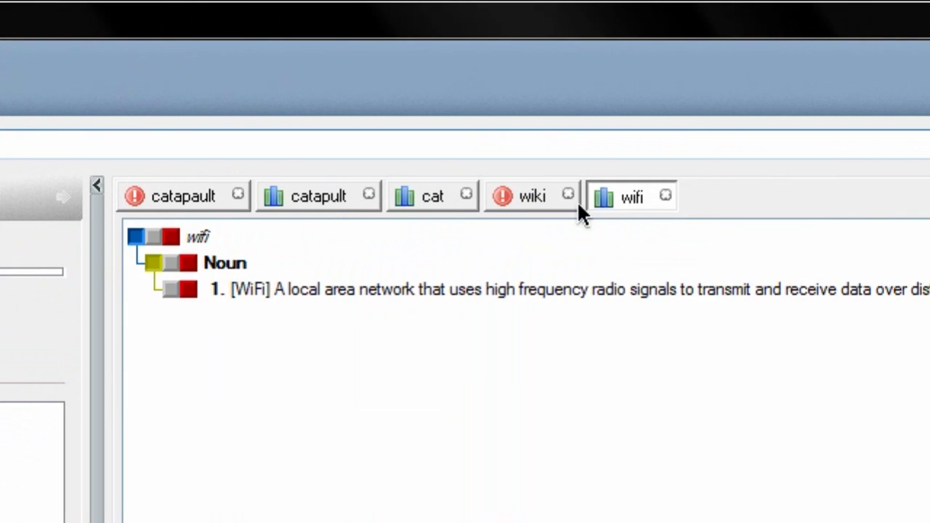
- Close the "wiki", "wifi", "catapault" and "cat" results, keeping only "catapult" open
click(568, 193)
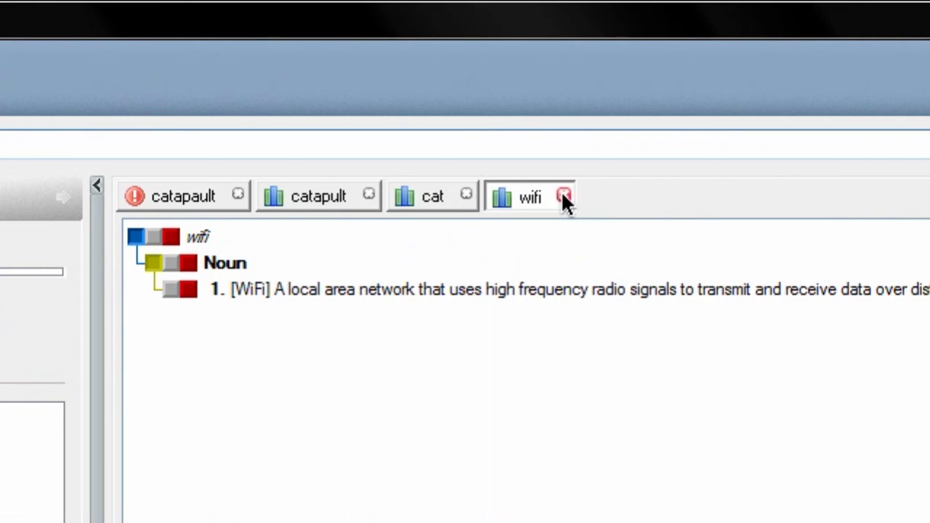
click(564, 197)
click(238, 196)
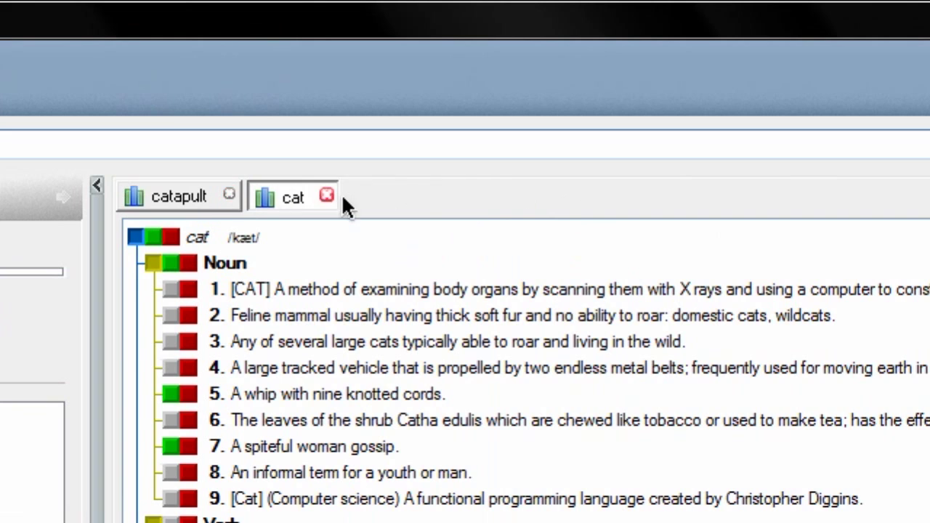
click(327, 194)
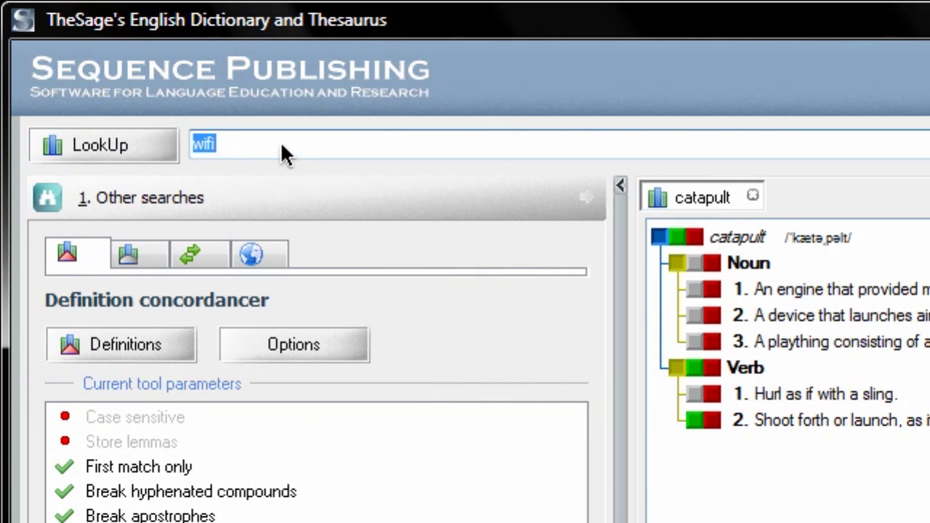
- Look up "thanks" in the dictionary
drag(282, 144, 192, 143)
text(thanks)
key(Return)
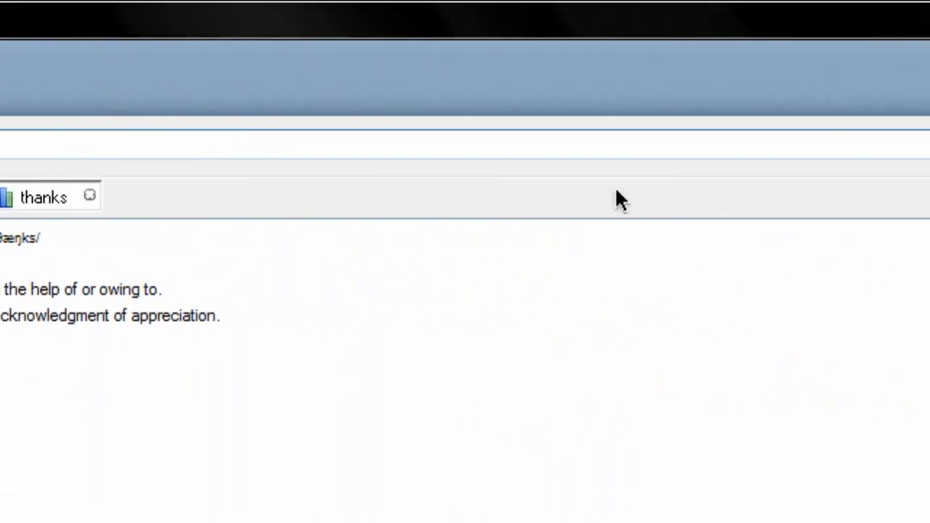
- Close the dictionary window and the two open folder windows to return to the desktop
click(921, 9)
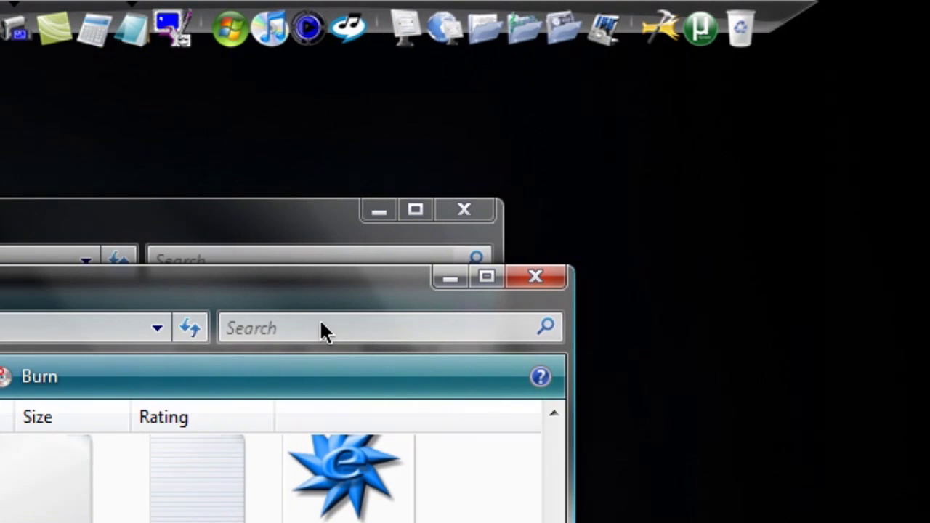
click(428, 277)
click(456, 214)
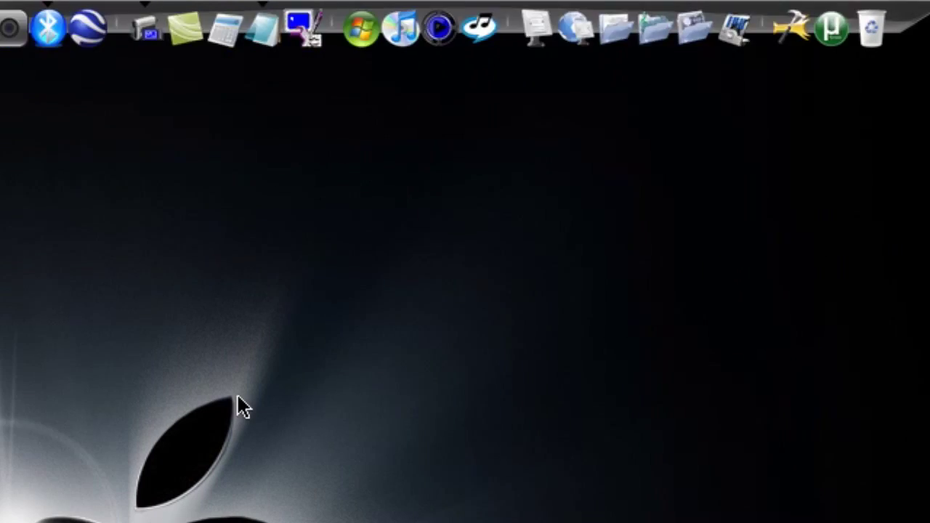